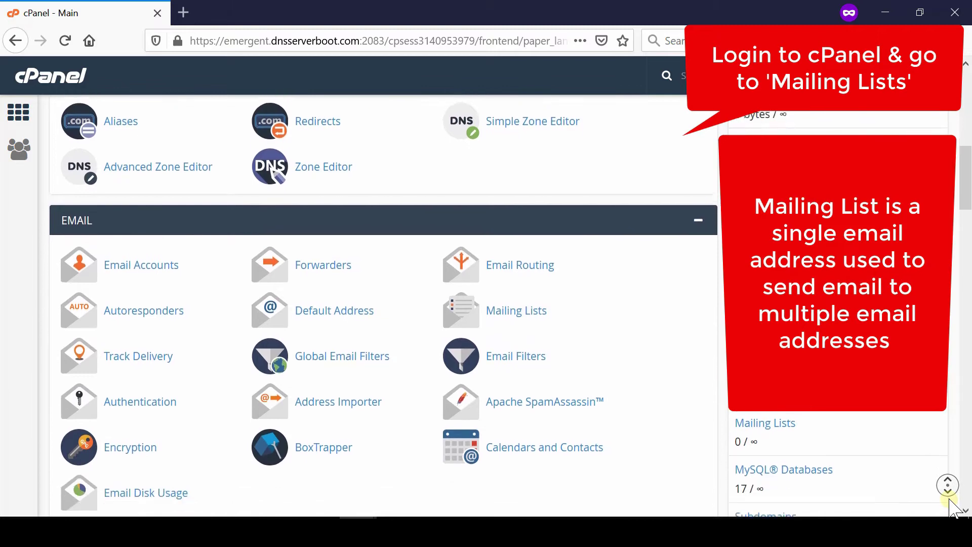
Scroll the cPanel home page down to the Email section with Mailing Lists.
middle_click(949, 499)
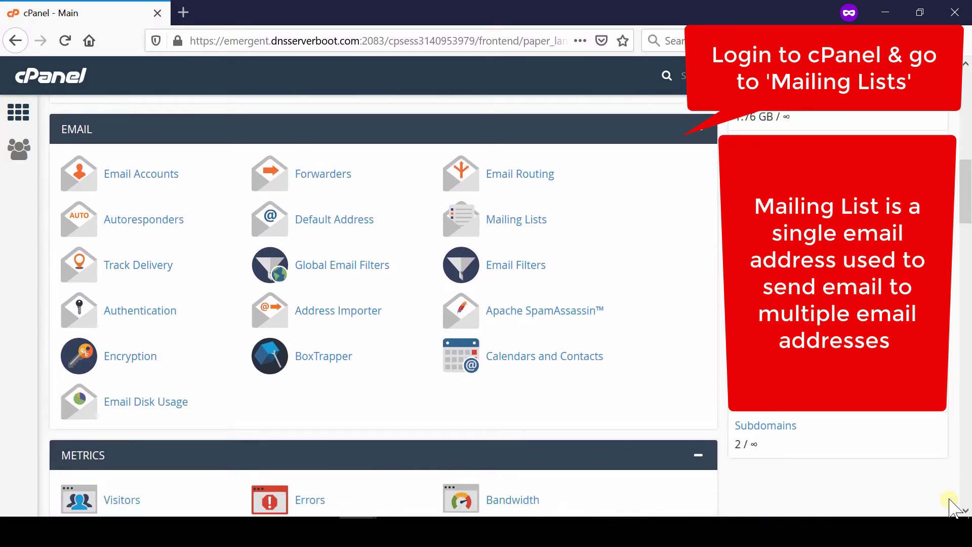
Create a password-protected mailing list named 'shared' with Private access type.
click(545, 229)
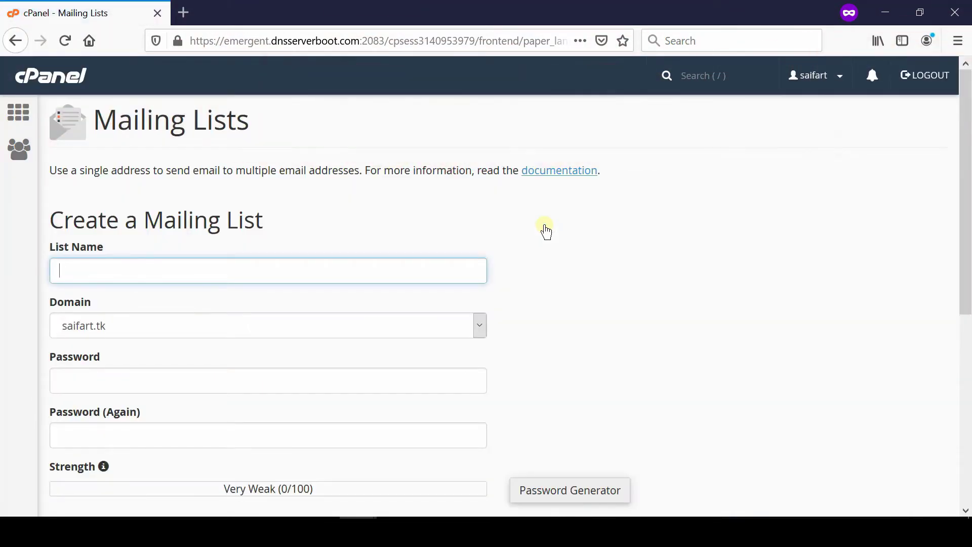
click(69, 272)
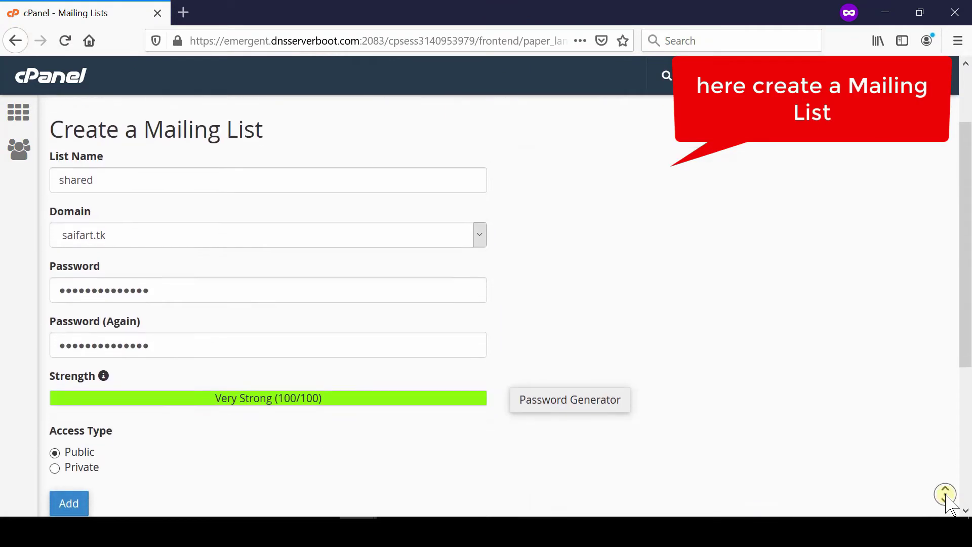
scroll(946, 503, down, 2)
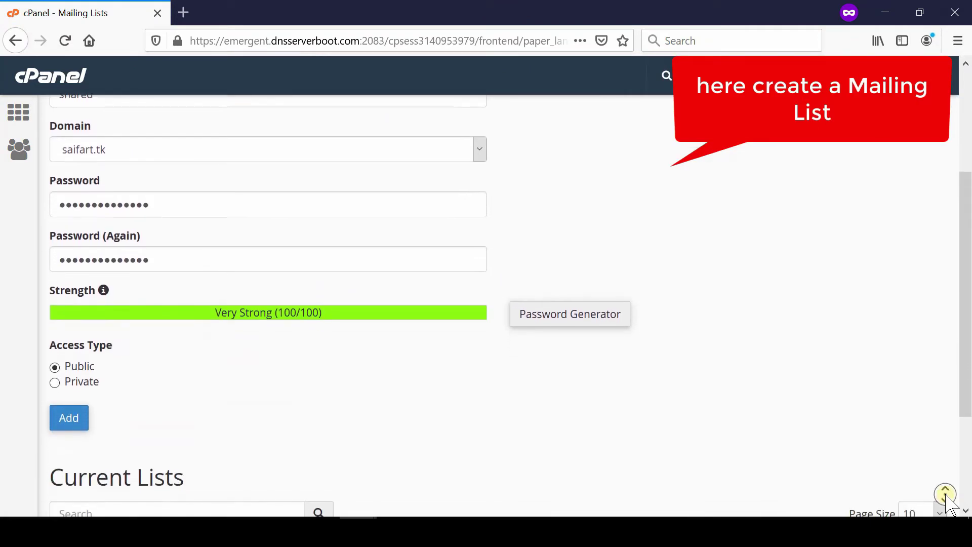
click(55, 368)
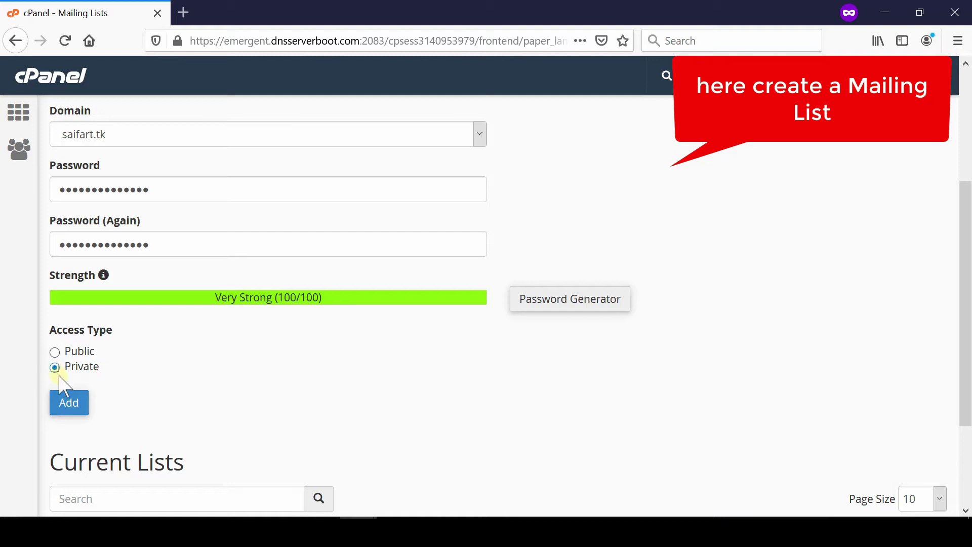
click(71, 404)
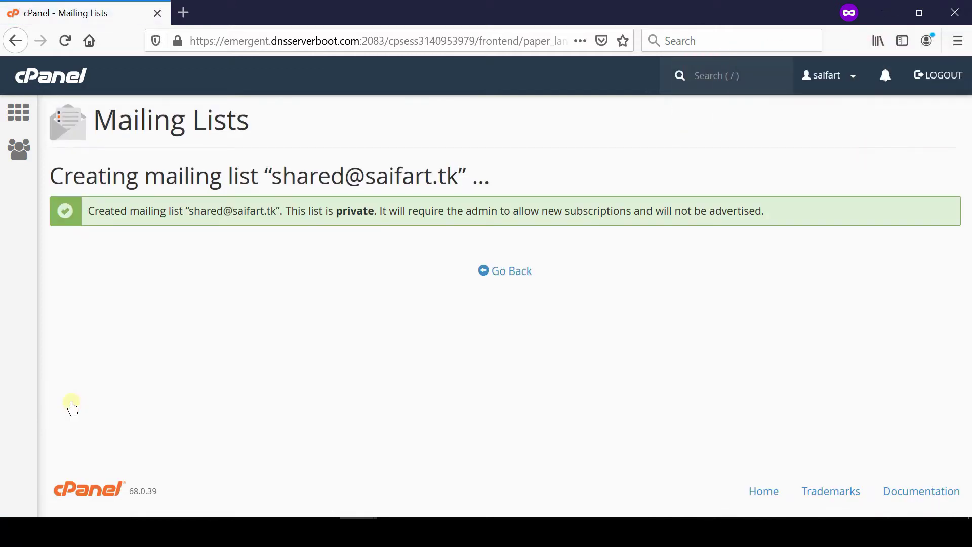
Delegate the billing and artist accounts as administrators of the shared list and save.
click(516, 271)
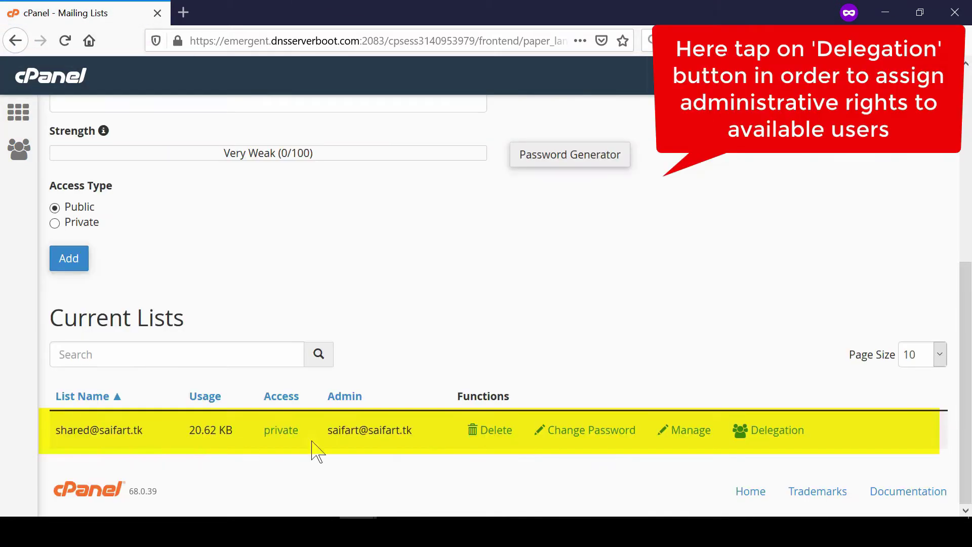
click(777, 430)
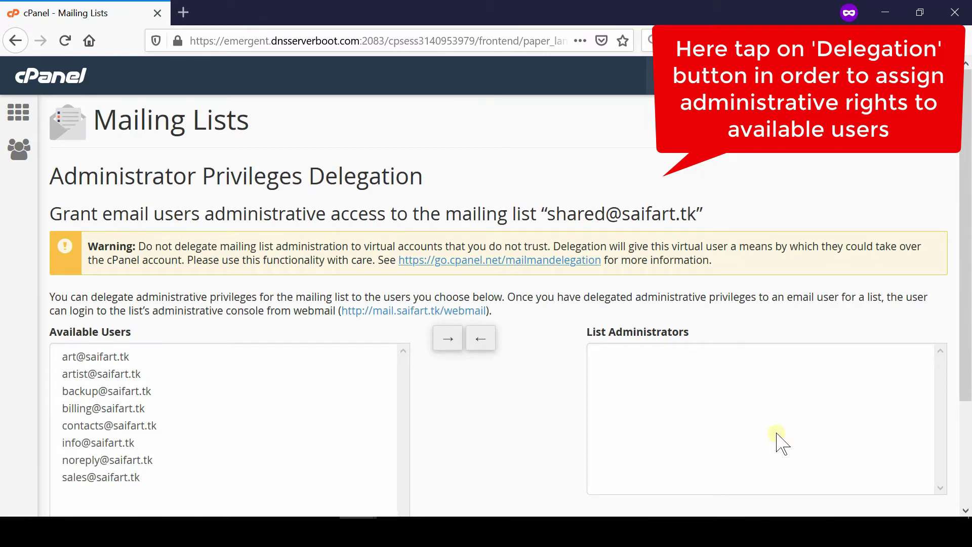
click(94, 344)
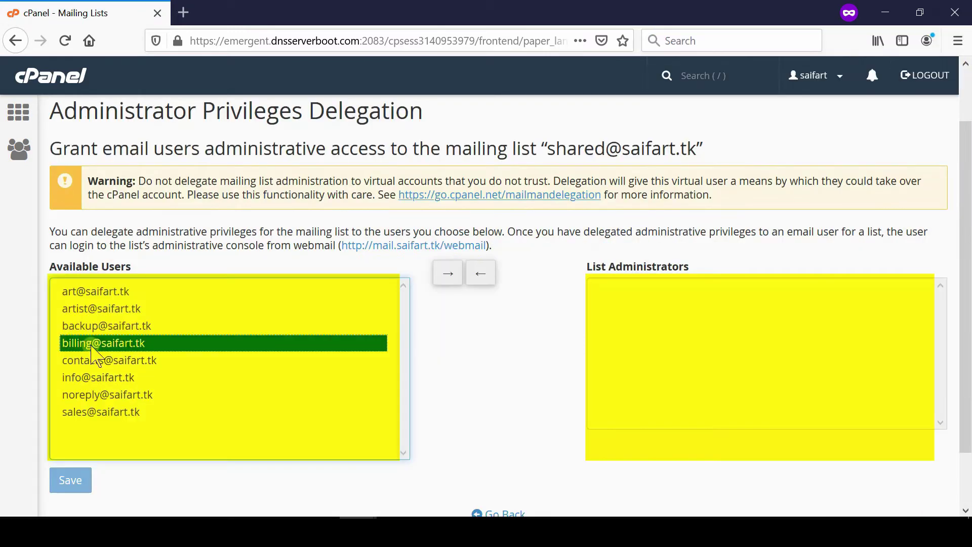
ctrl+click(85, 313)
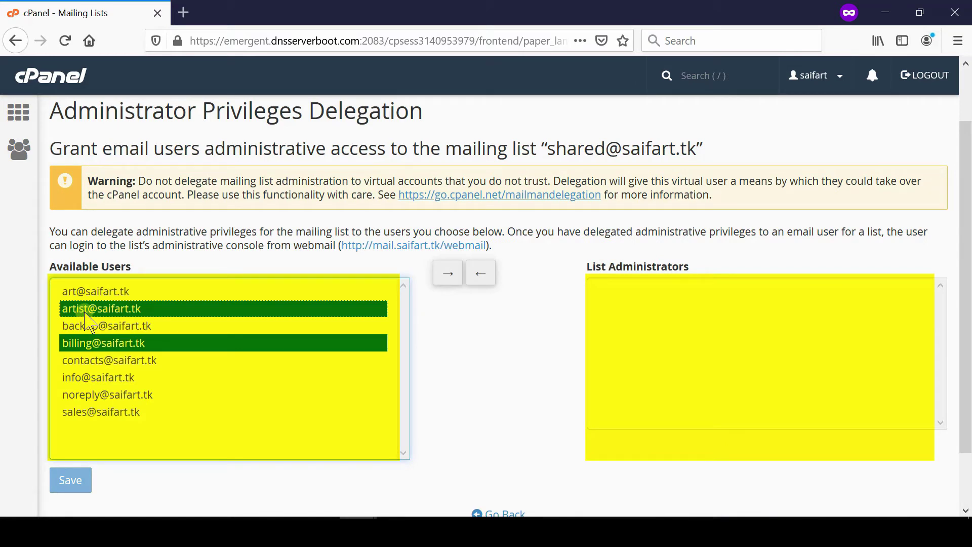
click(450, 277)
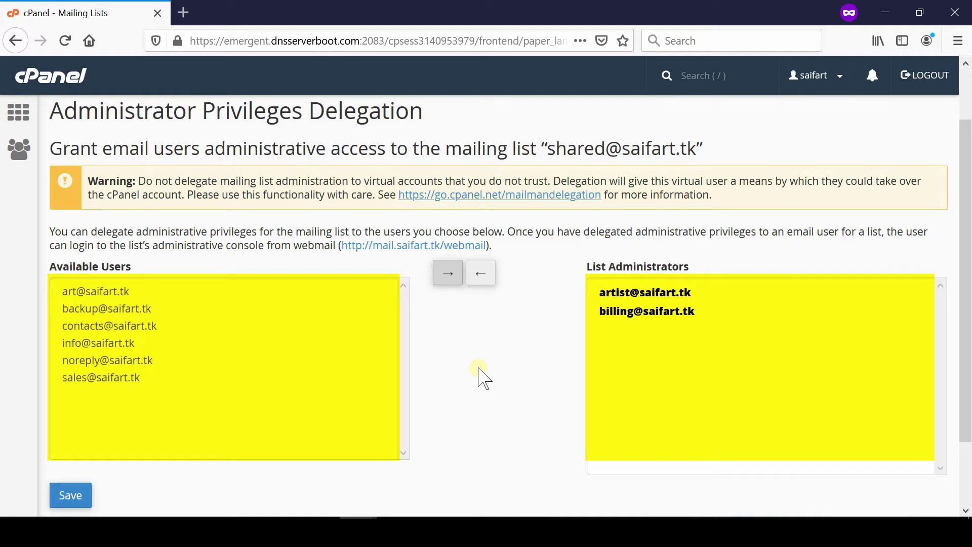
click(64, 501)
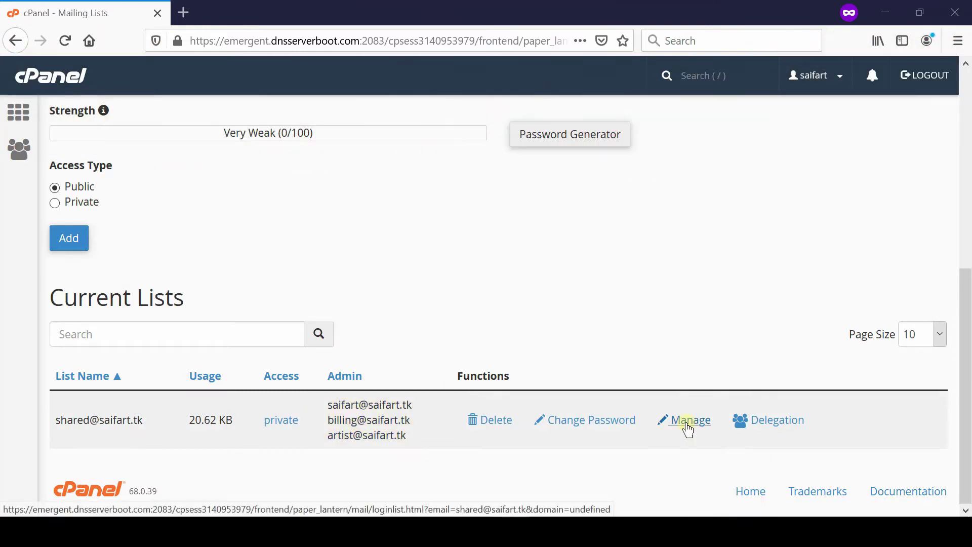
Open Mailman administration for the shared list from Current Lists.
click(688, 420)
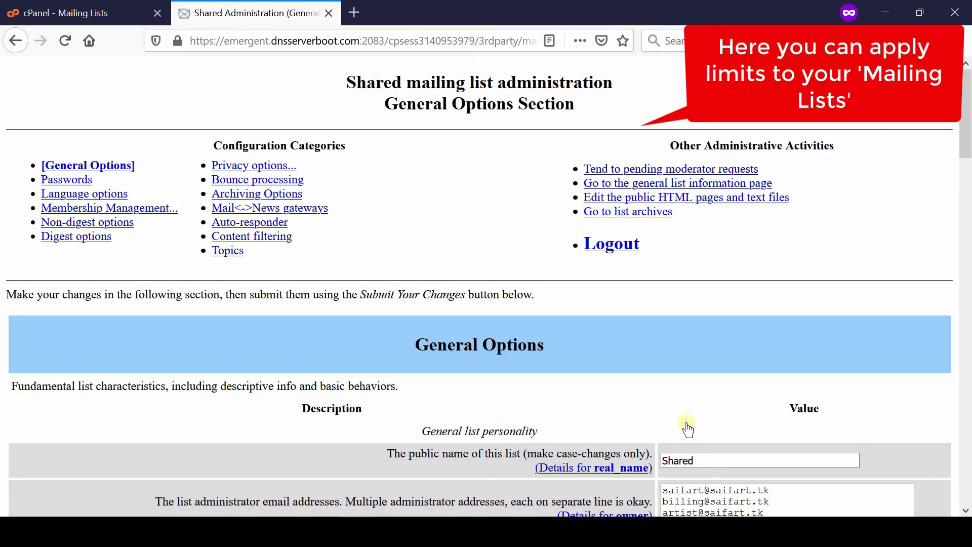
Add a fourth owner address and enter the sales mailbox as the list moderator.
middle_click(956, 496)
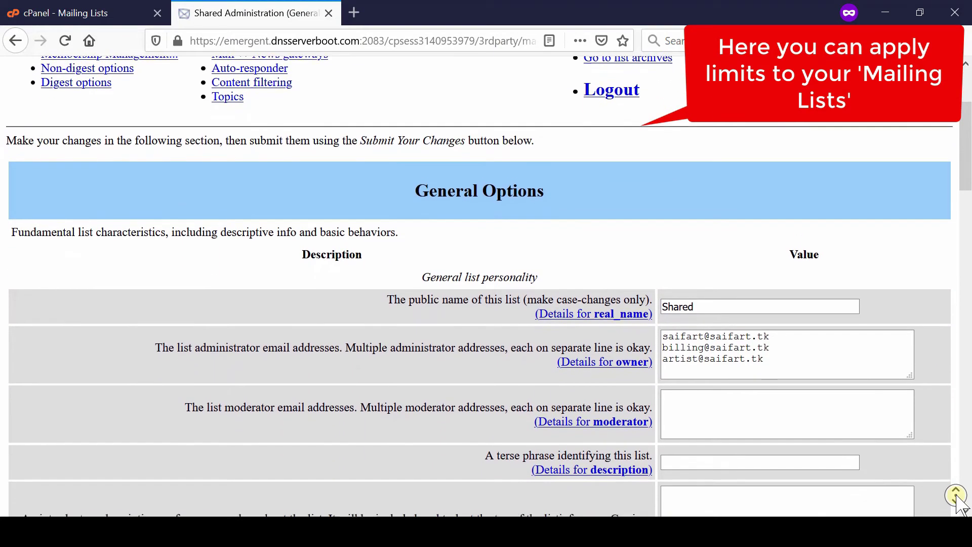
middle_click(956, 495)
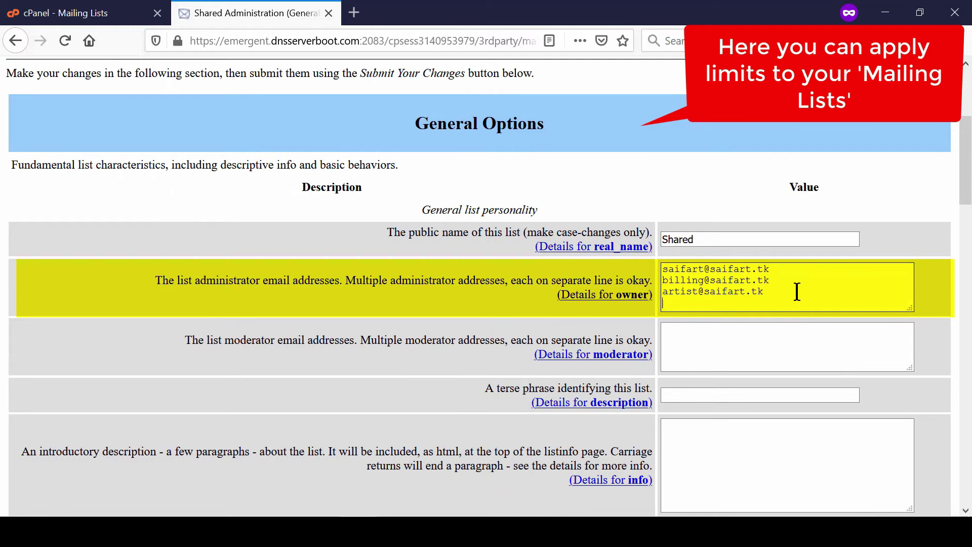
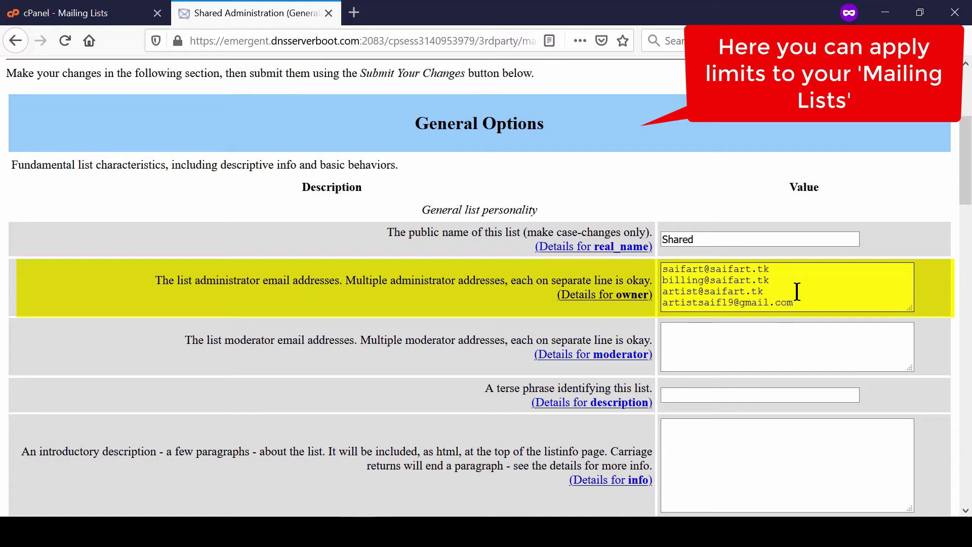
click(700, 340)
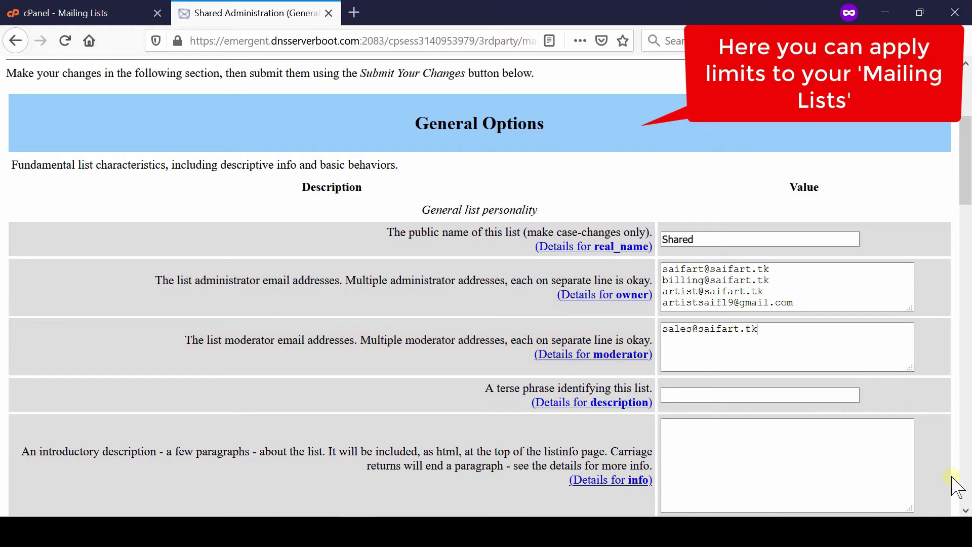
middle_click(951, 477)
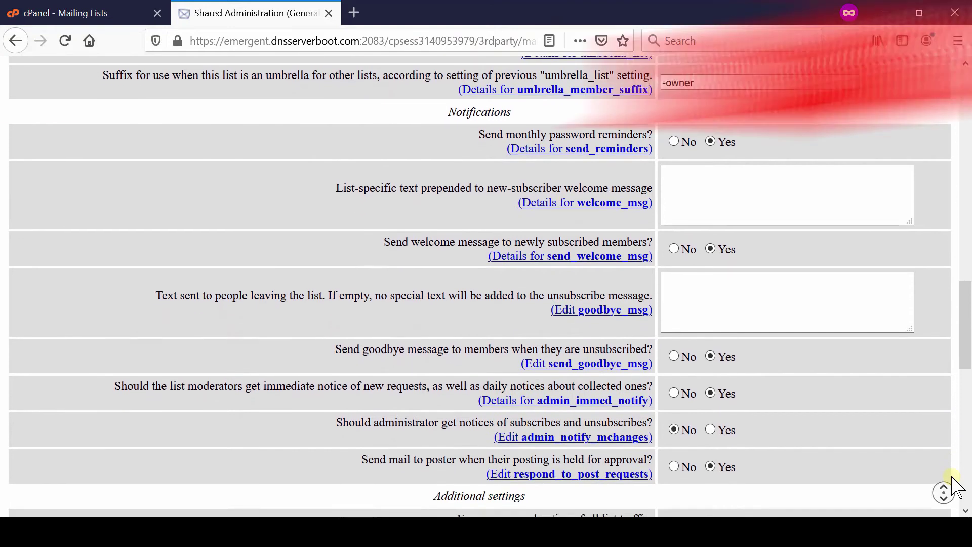
Submit the edited General Options at the bottom of the Mailman page.
middle_click(951, 477)
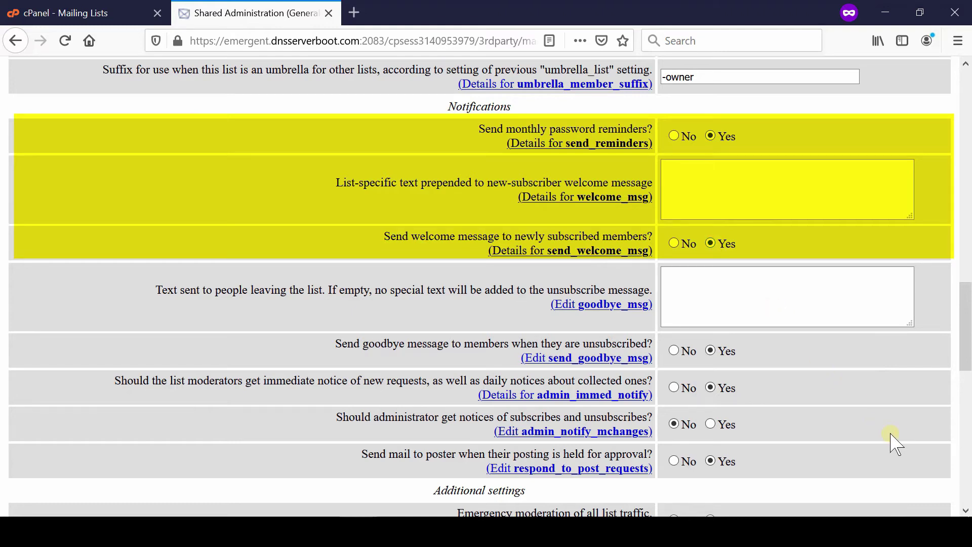
middle_click(930, 460)
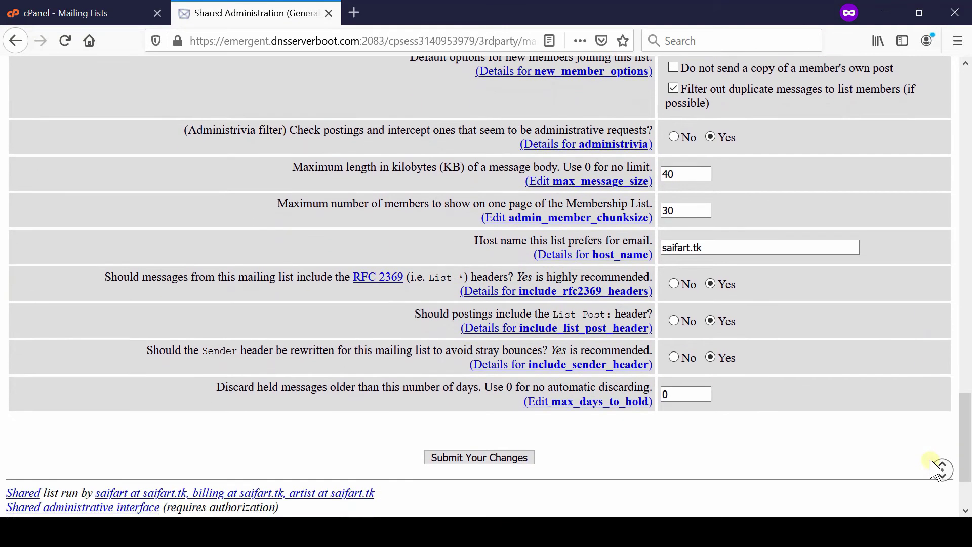
middle_click(931, 460)
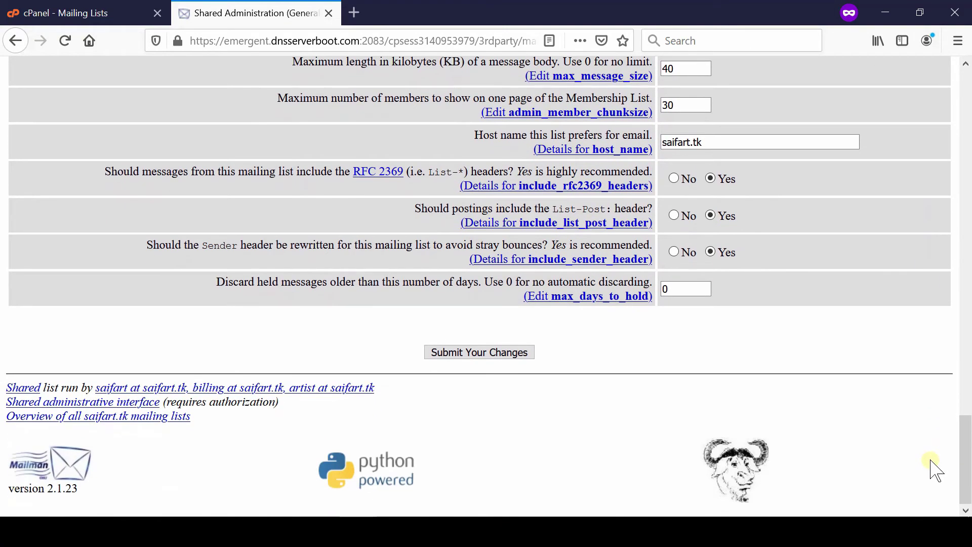
click(484, 351)
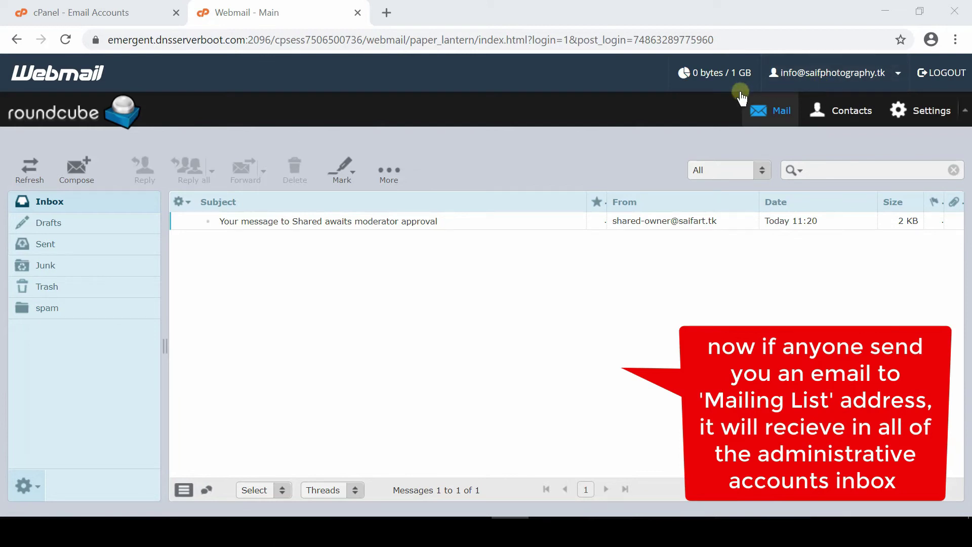
Send a message titled 'Testing' with body 'A mail for testing purpose' to the Shared list address.
click(82, 173)
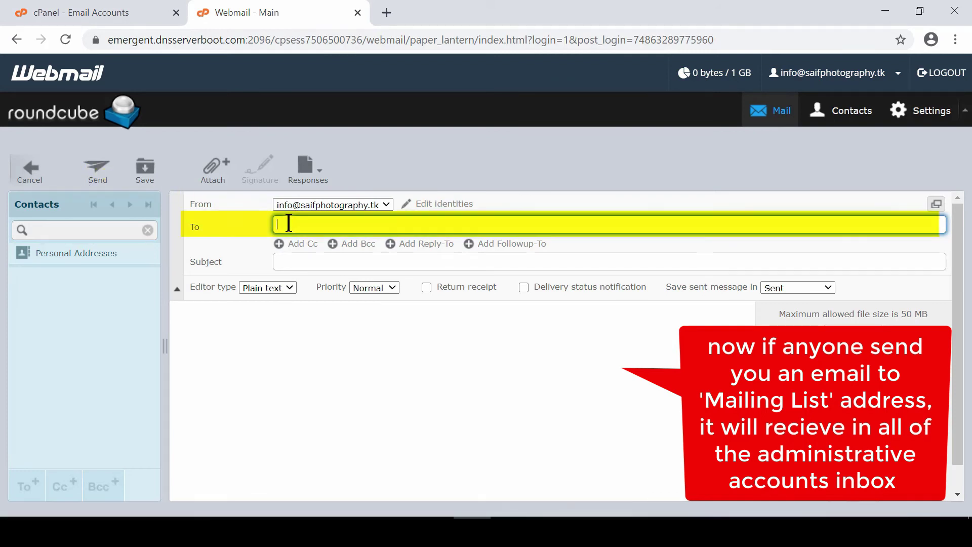
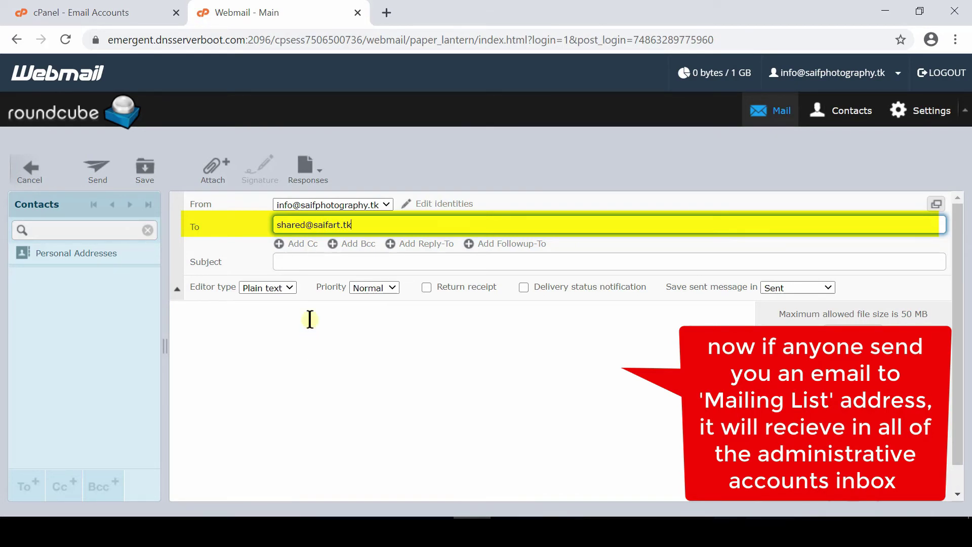
key(Tab)
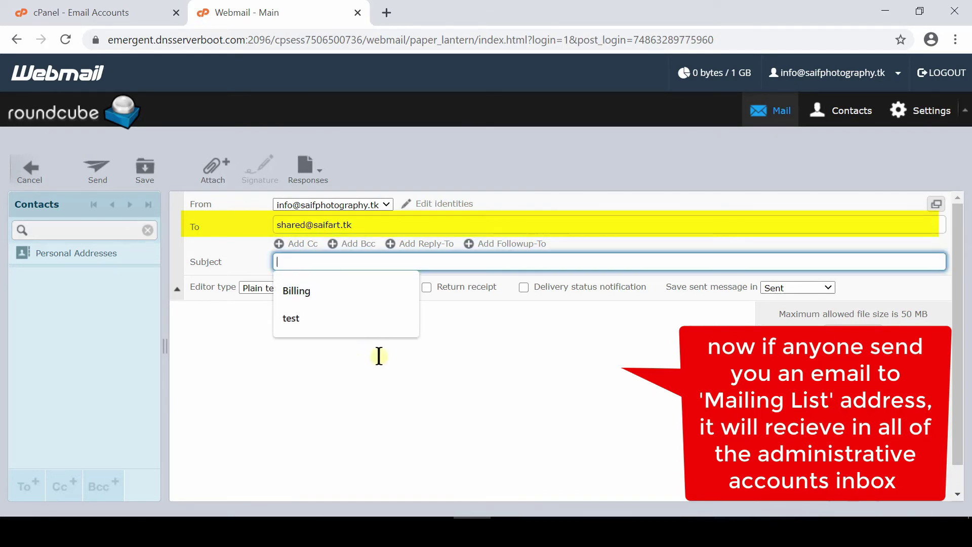
text(Testi)
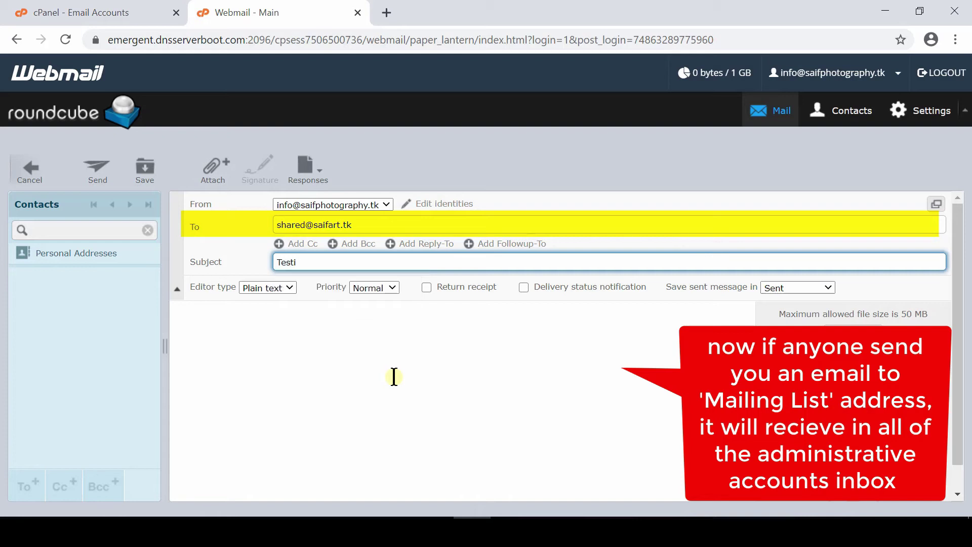
text(ng)
click(212, 337)
text(A mail for testi)
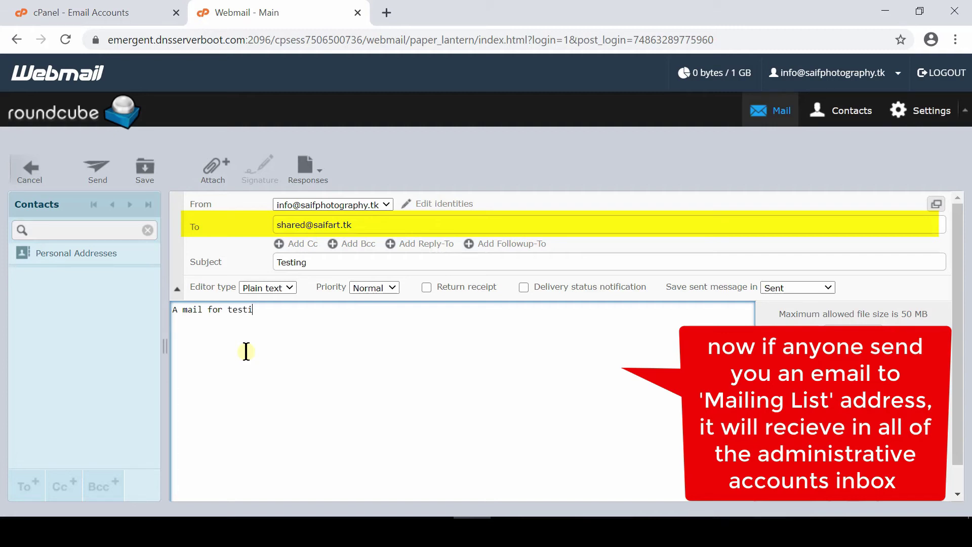
text(ng purpose)
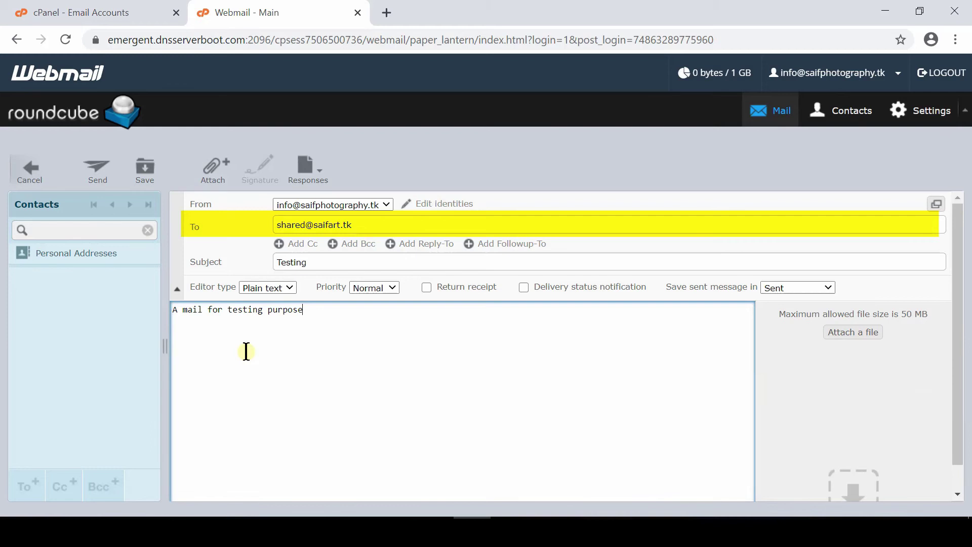
click(100, 175)
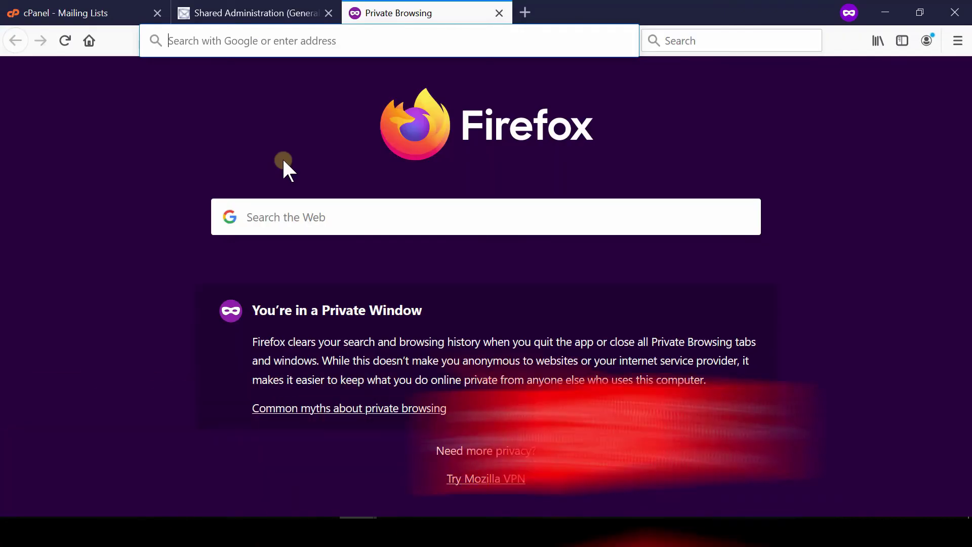
Sign in to webmail as another list admin and select the newest approval request.
text(saifart.tk:2096)
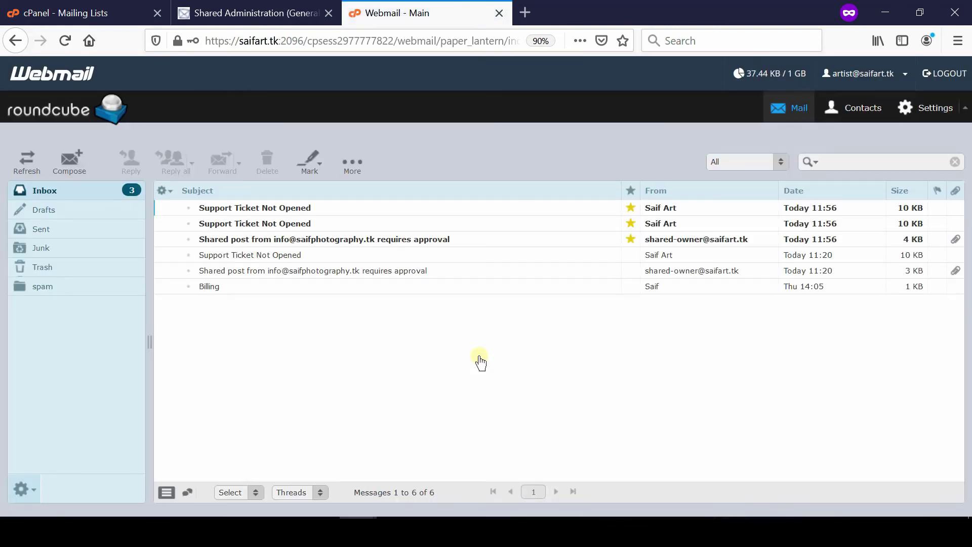
click(262, 240)
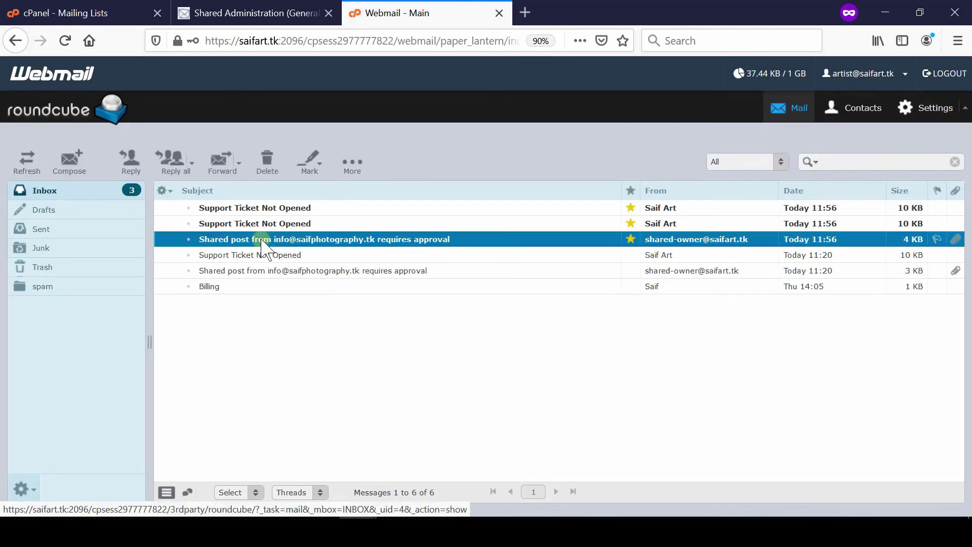
Open the Shared post approval request and follow its admindb link to pending requests.
double_click(262, 240)
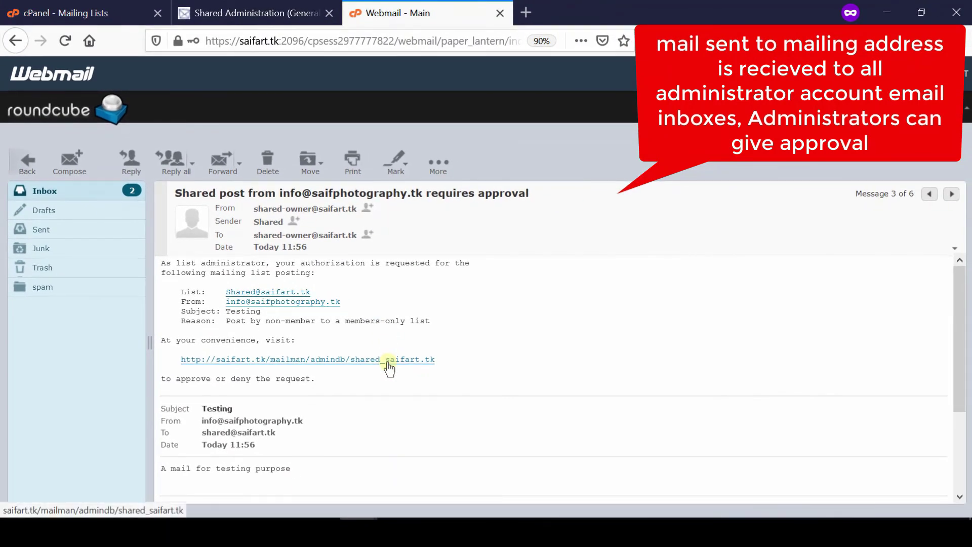
click(389, 360)
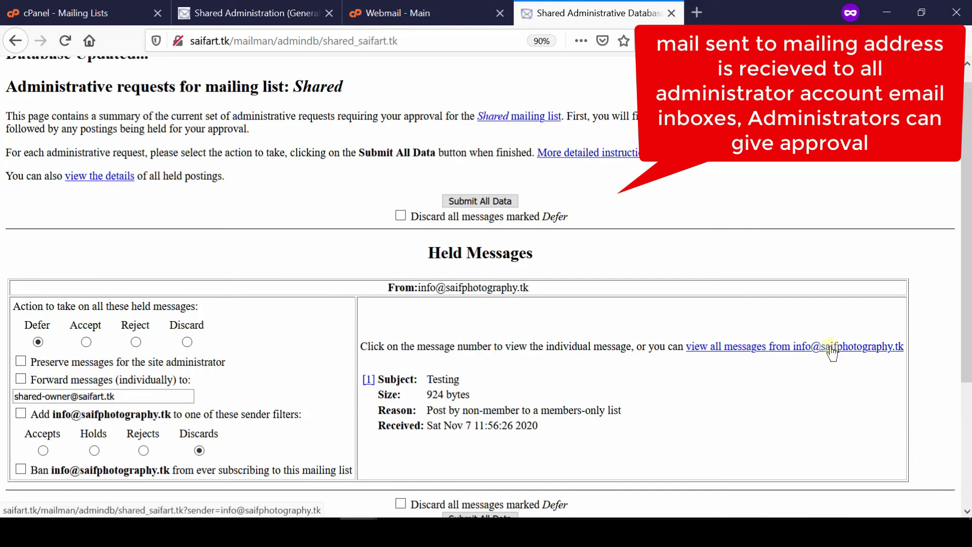
View all held messages from the sender and scroll through the Testing post's headers and excerpt.
click(832, 348)
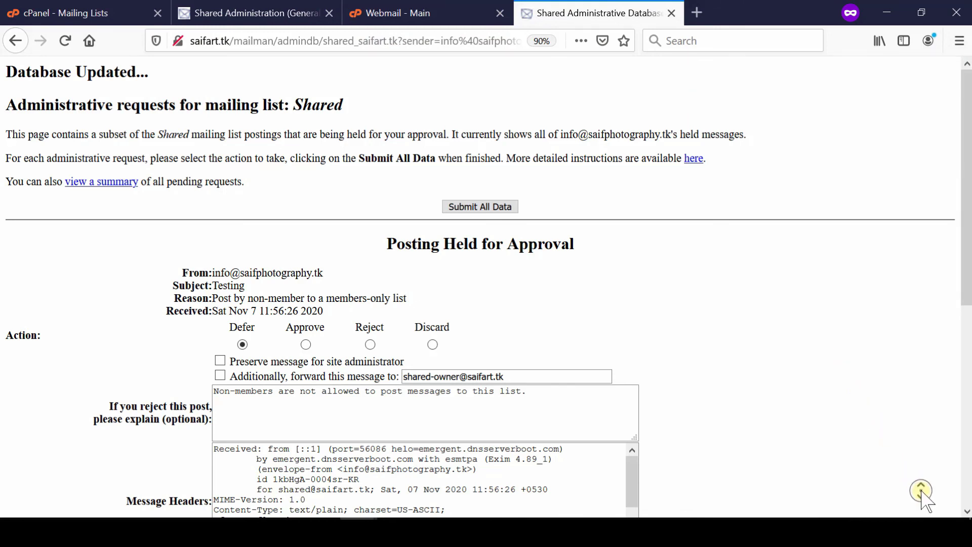
scroll(922, 493, down, 2)
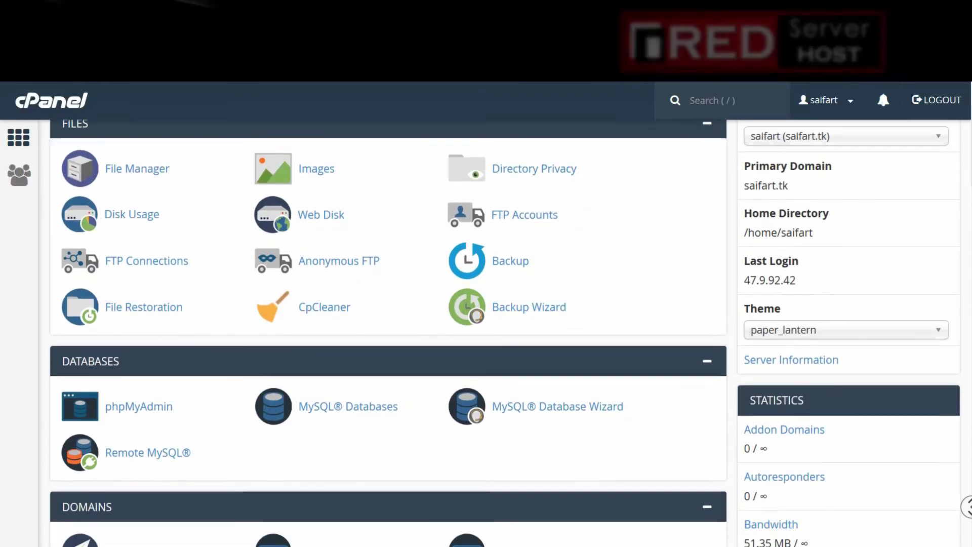
scroll(388, 329, down, 5)
scroll(388, 332, down, 10)
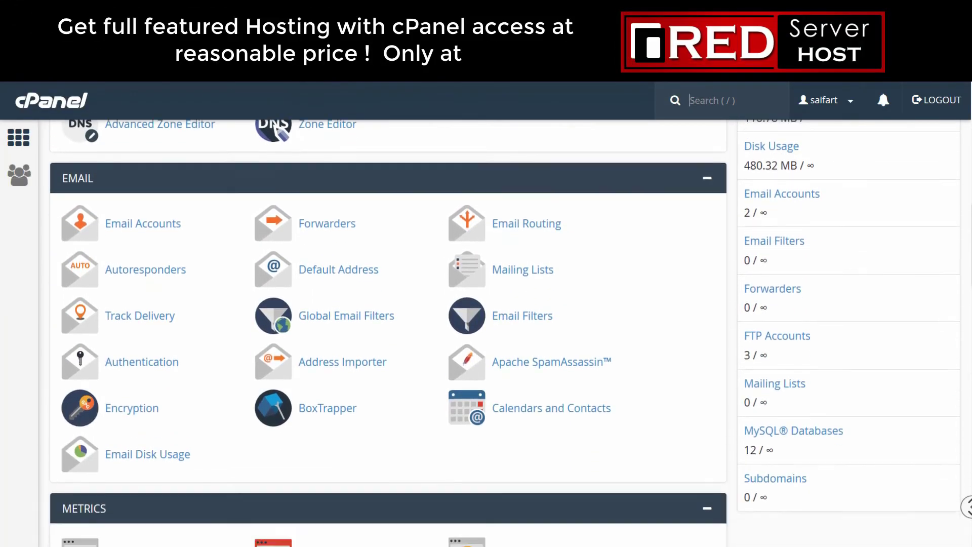
scroll(388, 332, down, 10)
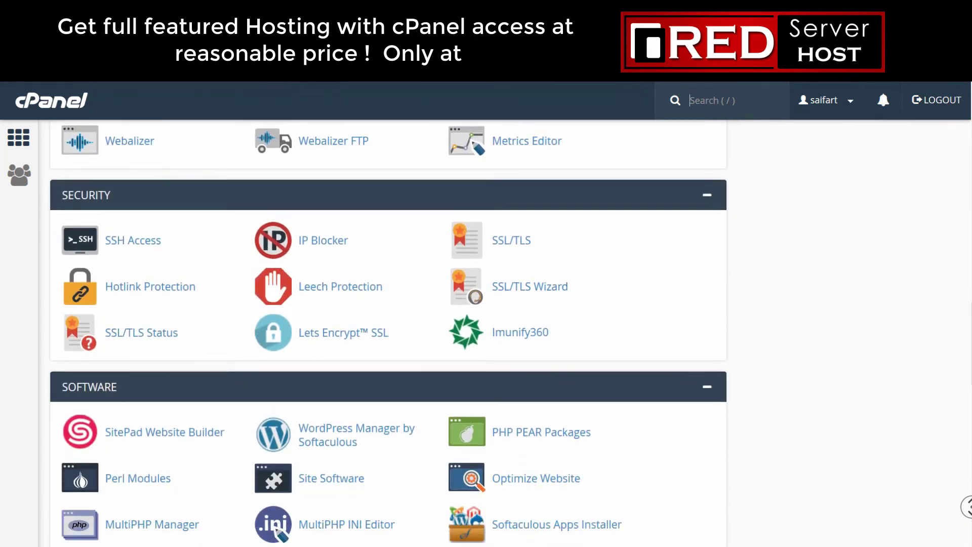
scroll(388, 332, down, 8)
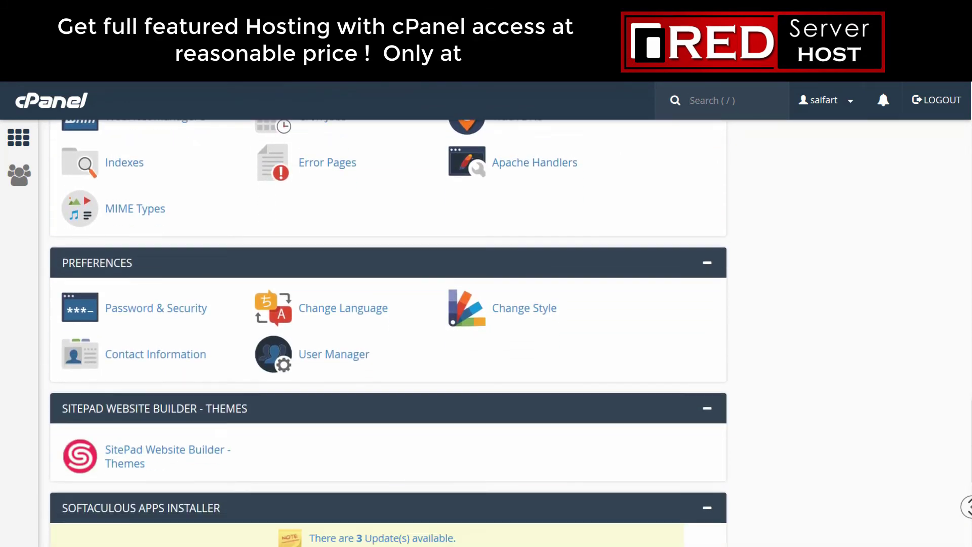